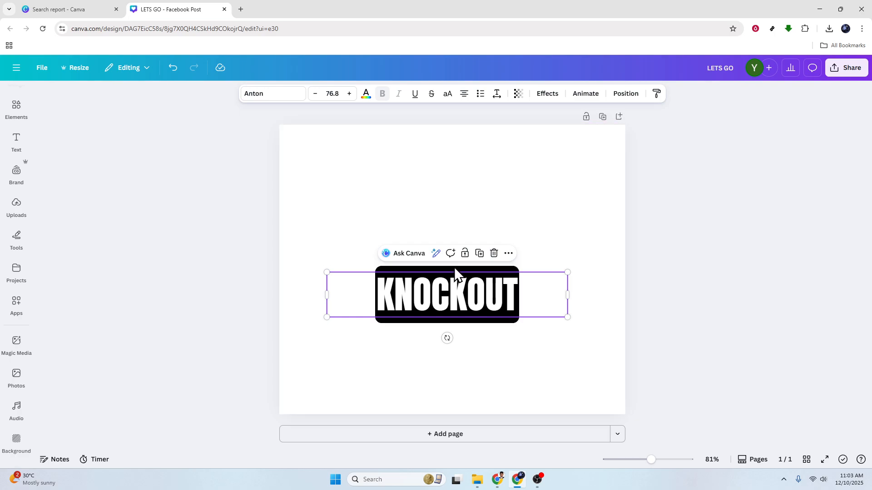
- Enlarge the KNOCKOUT text on its black rectangle to a font size of about 153
{"action": "left_click", "coordinate": [456, 266], "text": "shift"}
{"action": "left_click_drag", "start_coordinate": [567, 266], "coordinate": [796, 162]}
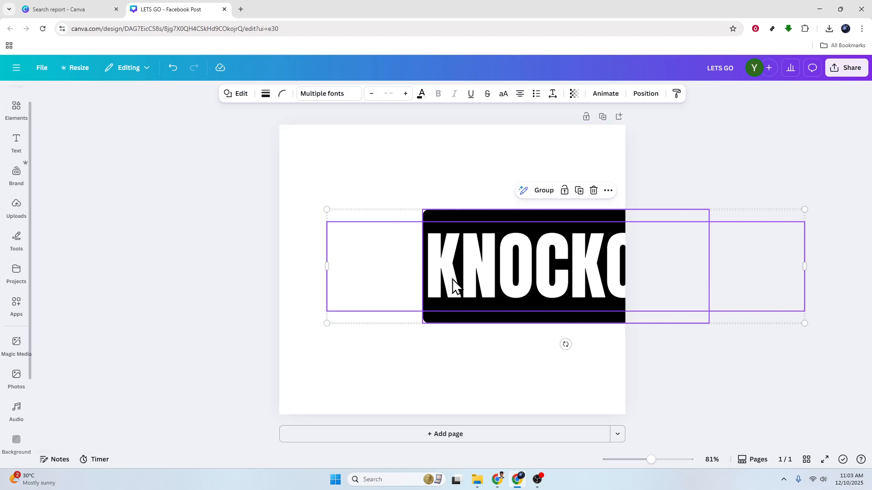
{"action": "left_click", "coordinate": [526, 288]}
{"action": "left_click_drag", "start_coordinate": [547, 285], "coordinate": [552, 241]}
{"action": "key", "text": "ctrl+z"}
{"action": "left_click", "coordinate": [524, 214]}
{"action": "left_click", "coordinate": [543, 223]}
{"action": "left_click_drag", "start_coordinate": [545, 234], "coordinate": [503, 225]}
{"action": "key", "text": "ctrl+z"}
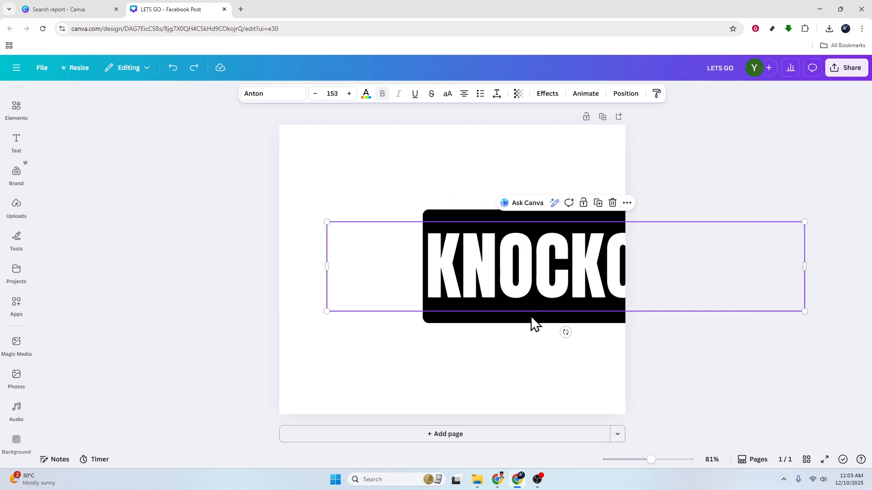
- Move the text and rectangle group so the enlarged KNOCKOUT sits centered on the page
{"action": "left_click", "coordinate": [525, 323]}
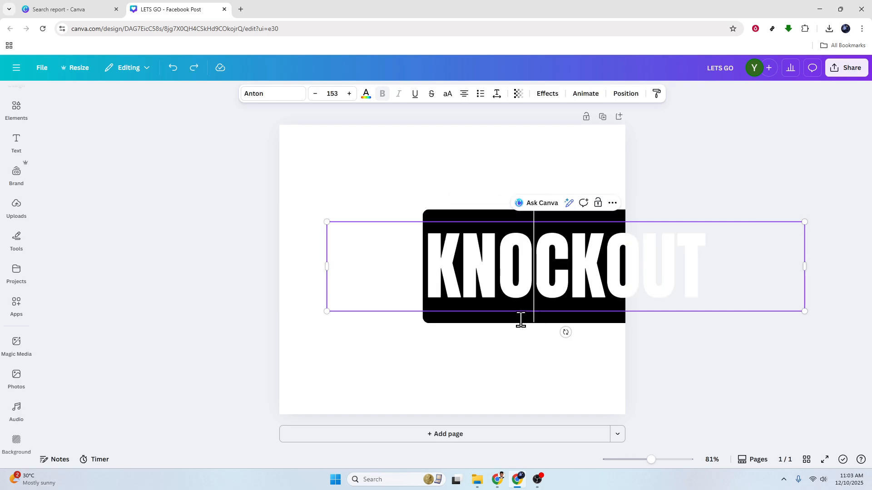
{"action": "key", "text": "Escape"}
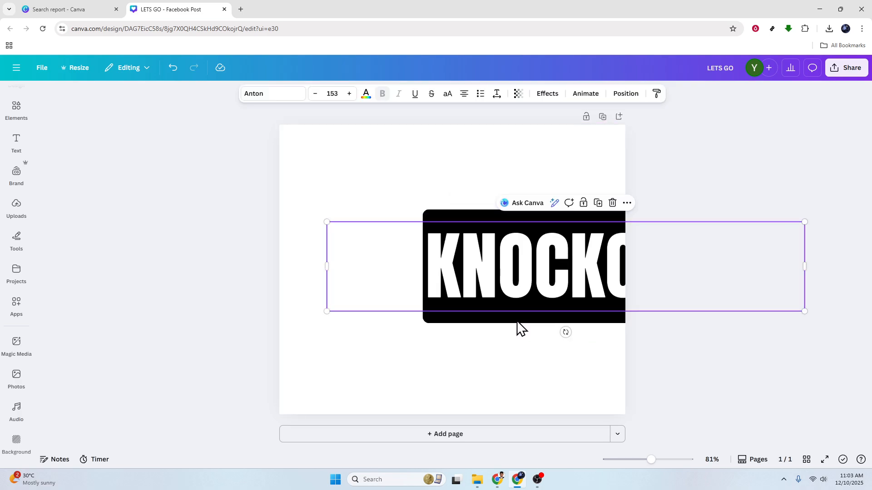
{"action": "left_click", "coordinate": [519, 324], "text": "shift"}
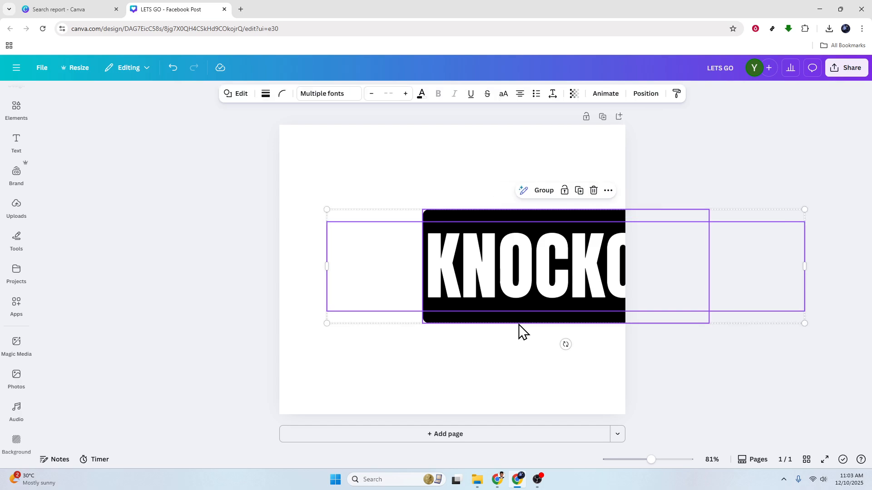
{"action": "left_click_drag", "start_coordinate": [524, 322], "coordinate": [409, 313]}
{"action": "left_click", "coordinate": [713, 356]}
{"action": "left_click", "coordinate": [522, 295]}
{"action": "left_click", "coordinate": [15, 144]}
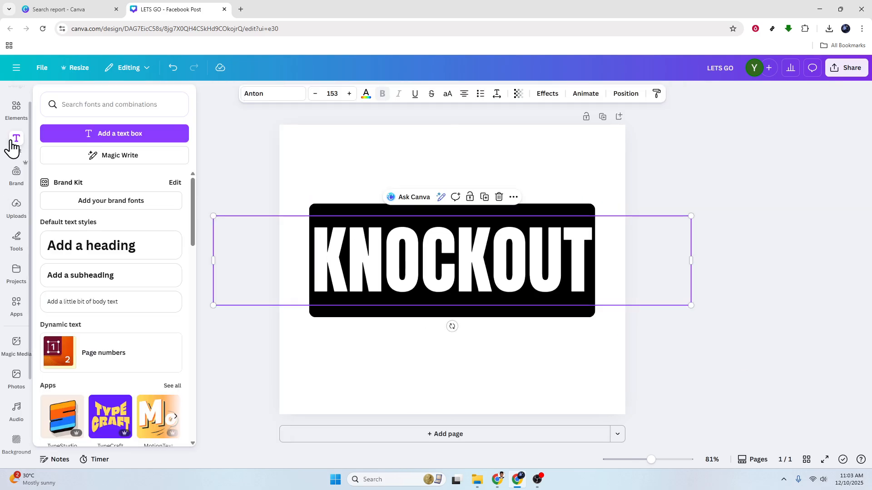
- Set the KNOCKOUT text colour to white
{"action": "left_click", "coordinate": [528, 255]}
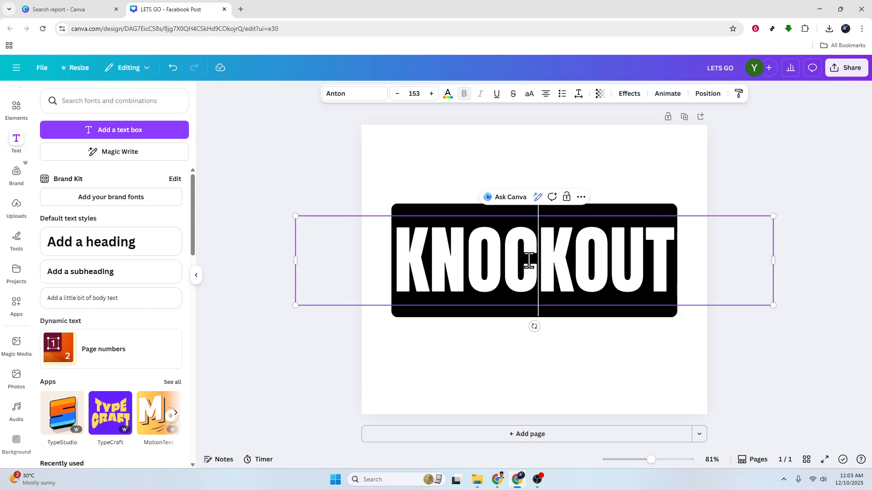
{"action": "left_click", "coordinate": [780, 358]}
{"action": "left_click", "coordinate": [571, 275]}
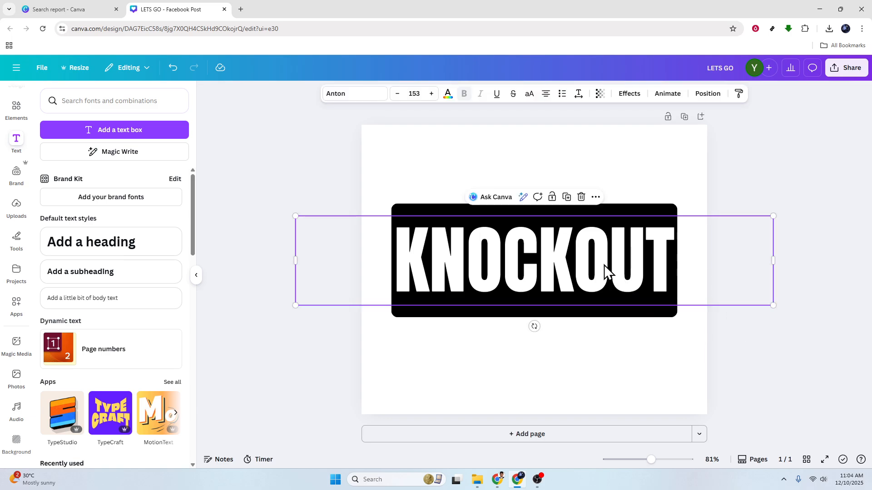
{"action": "left_click", "coordinate": [447, 95]}
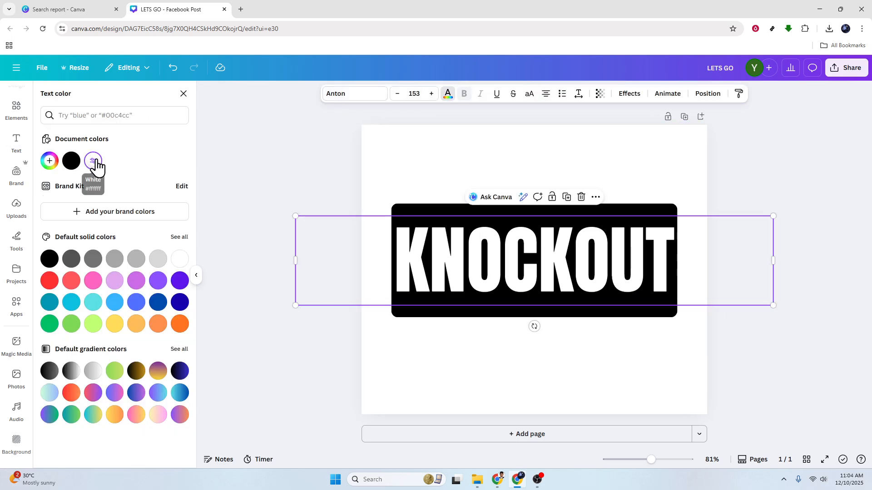
{"action": "left_click", "coordinate": [265, 162]}
- Duplicate the page to create a second copy of the design
{"action": "left_click", "coordinate": [250, 268]}
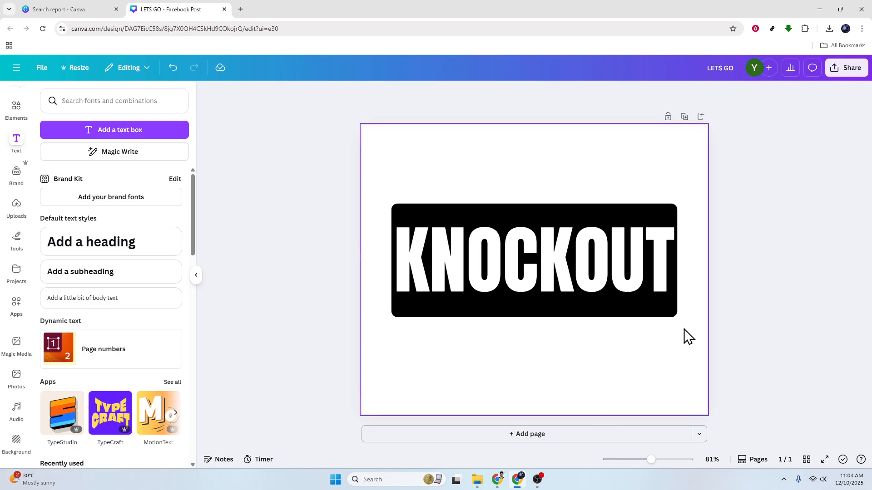
{"action": "left_click", "coordinate": [684, 117]}
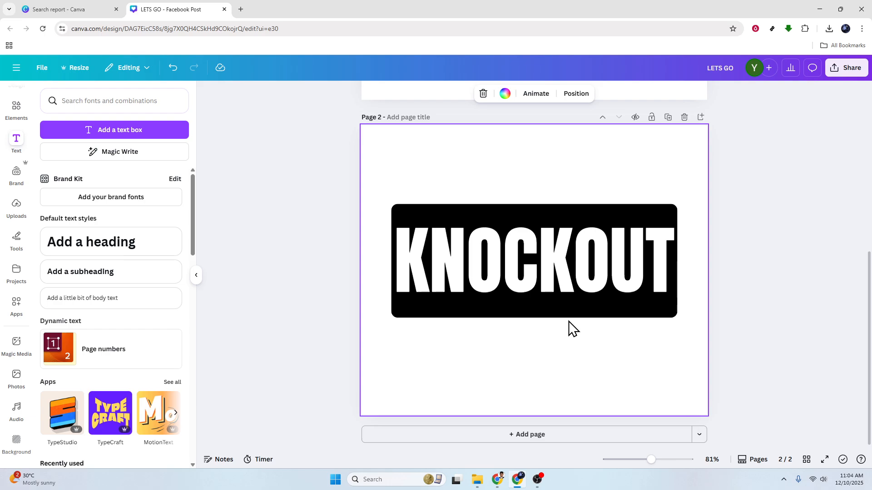
{"action": "left_click", "coordinate": [570, 278]}
{"action": "left_click", "coordinate": [765, 345]}
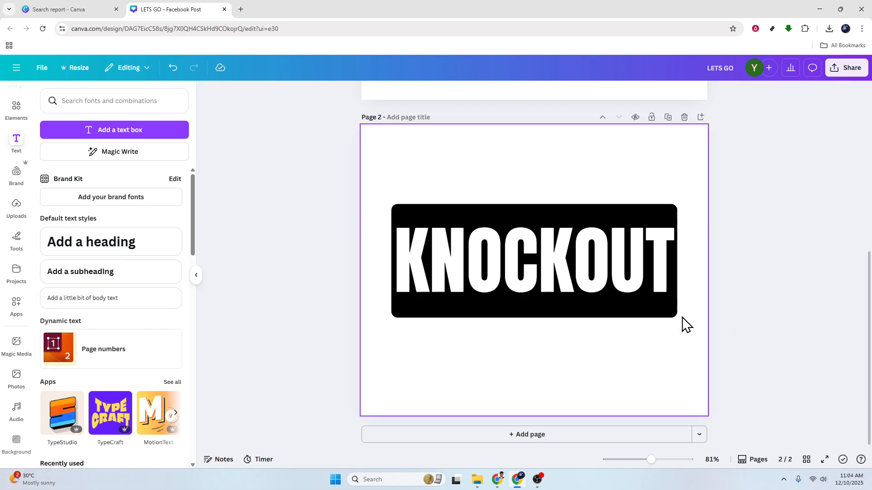
{"action": "left_click", "coordinate": [606, 279]}
{"action": "double_click", "coordinate": [606, 280]}
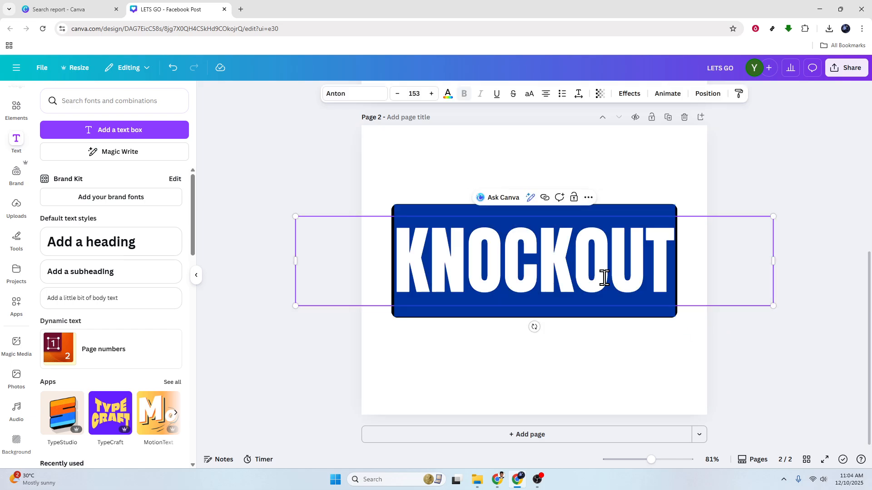
{"action": "key", "text": "Escape"}
{"action": "left_click", "coordinate": [584, 260]}
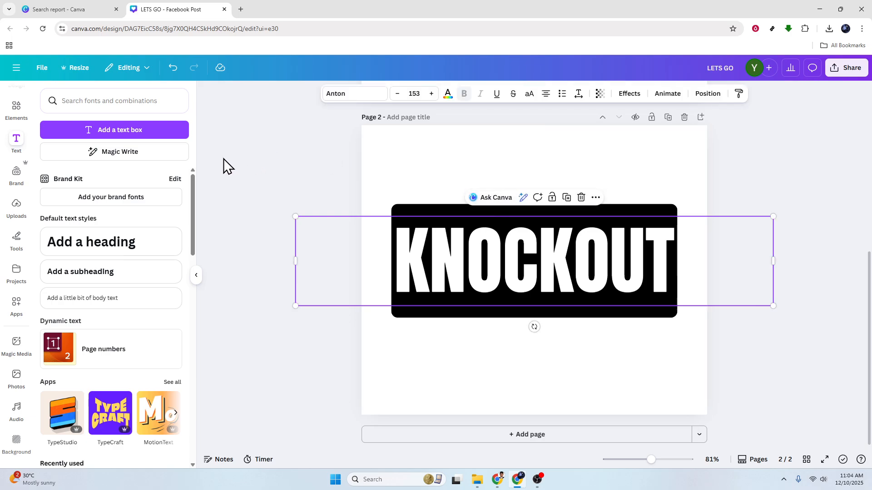
{"action": "left_click", "coordinate": [448, 94]}
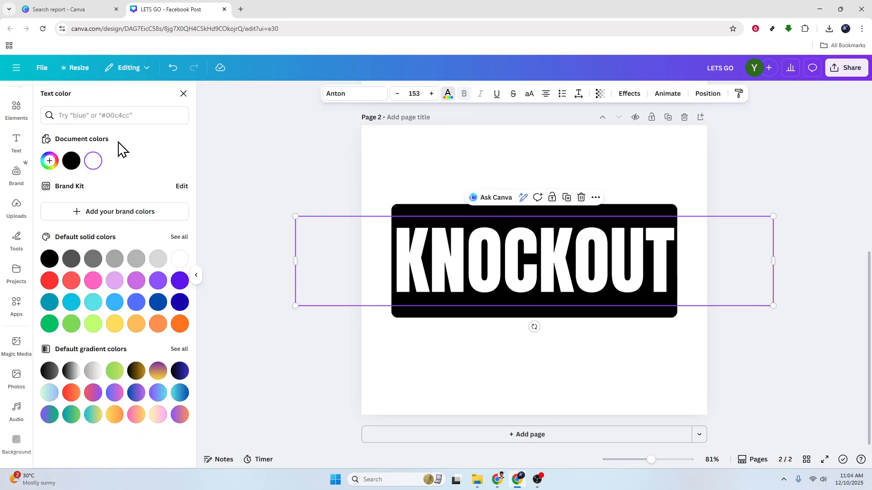
{"action": "left_click", "coordinate": [49, 160]}
{"action": "left_click", "coordinate": [165, 281]}
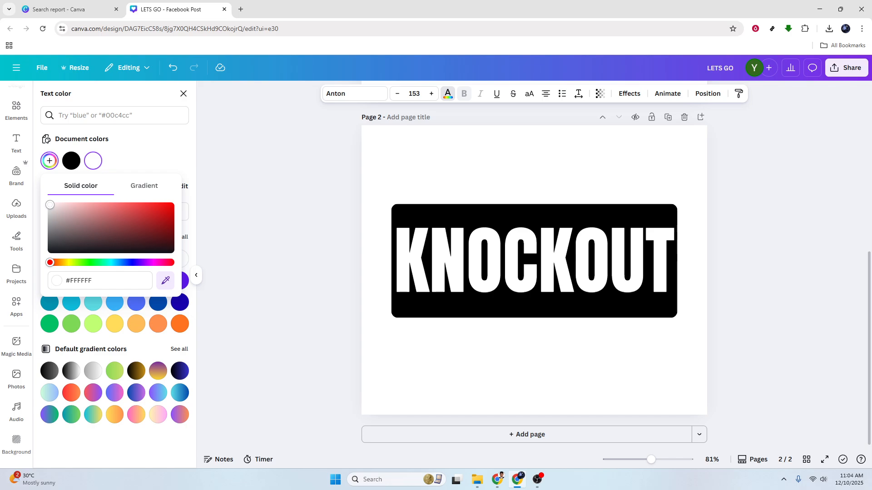
{"action": "left_click", "coordinate": [392, 160]}
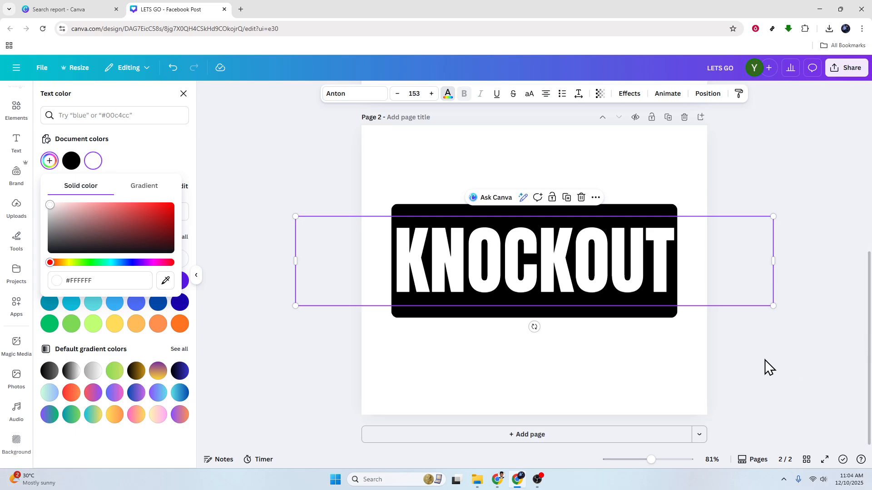
{"action": "key", "text": "Escape"}
{"action": "left_click", "coordinate": [735, 361]}
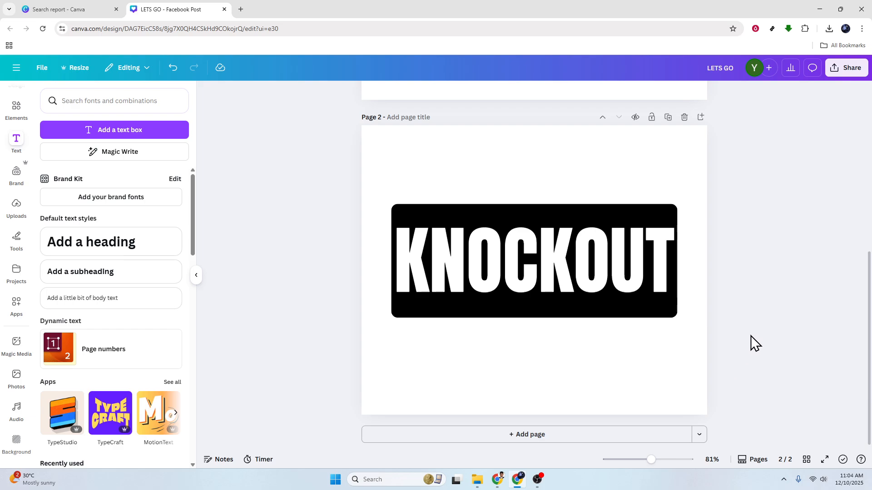
- Download page 2 only as a PNG with a transparent background
{"action": "left_click", "coordinate": [841, 68]}
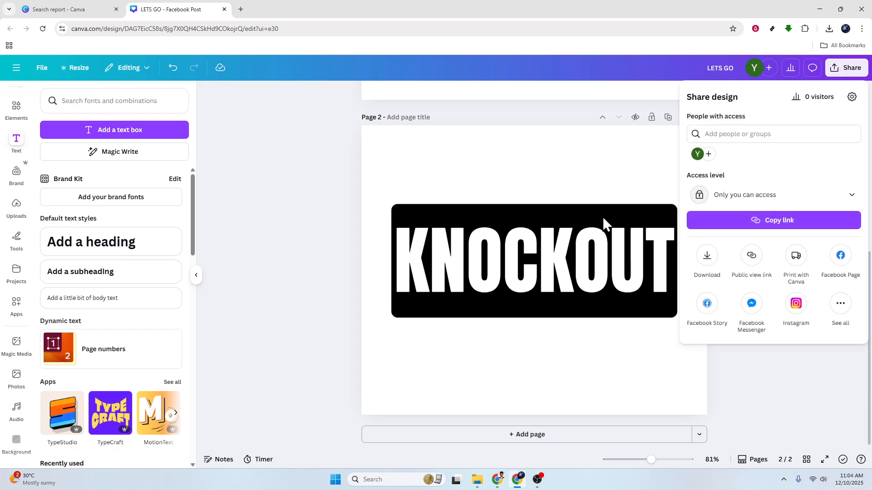
{"action": "left_click", "coordinate": [707, 255]}
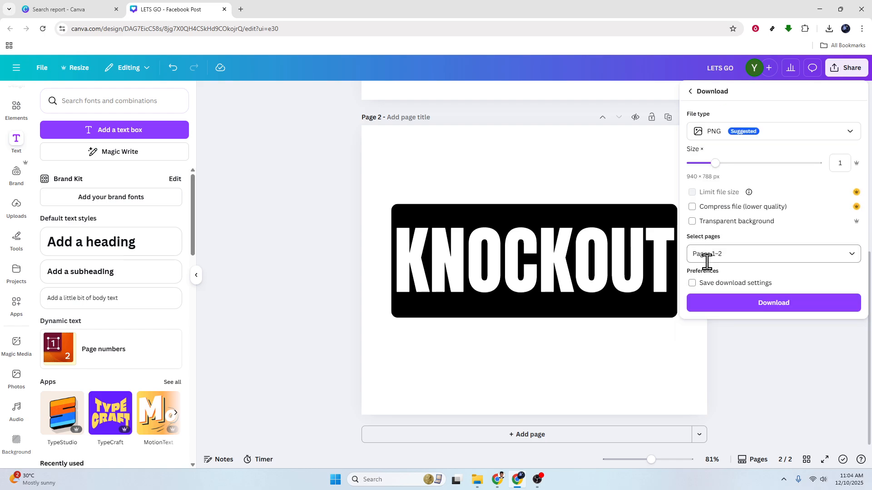
{"action": "left_click", "coordinate": [763, 252]}
{"action": "left_click", "coordinate": [699, 335]}
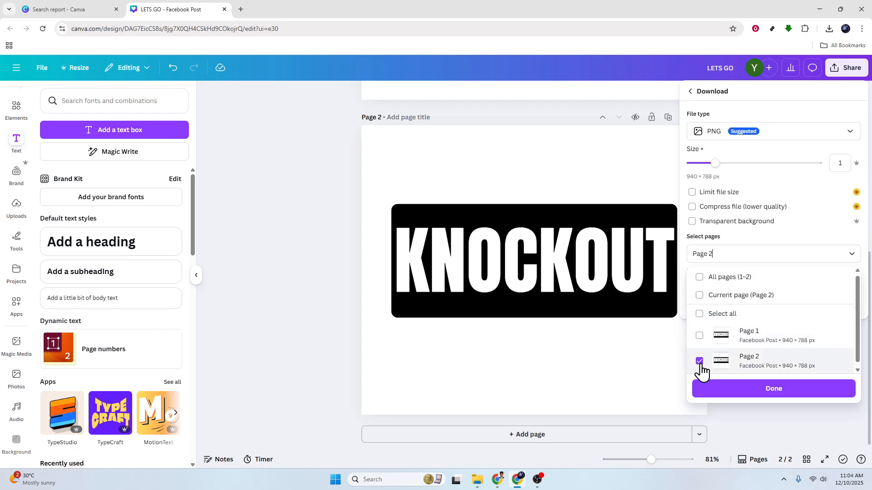
{"action": "left_click", "coordinate": [695, 222]}
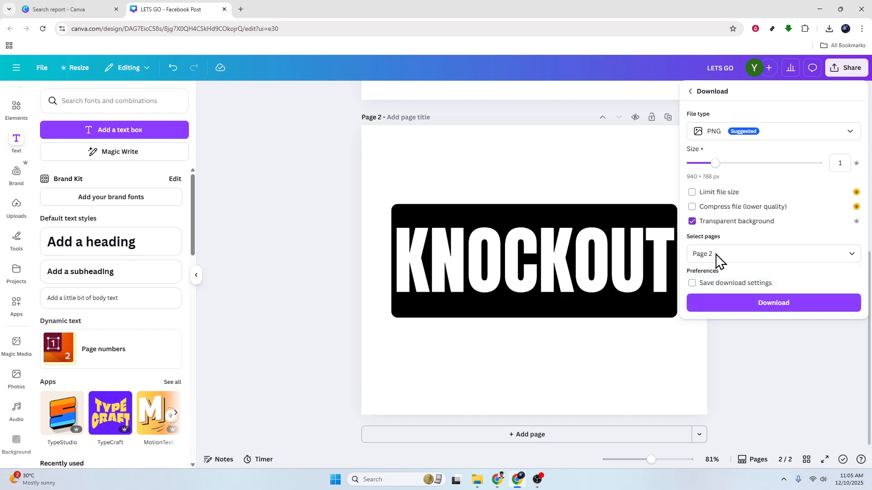
{"action": "left_click", "coordinate": [744, 312]}
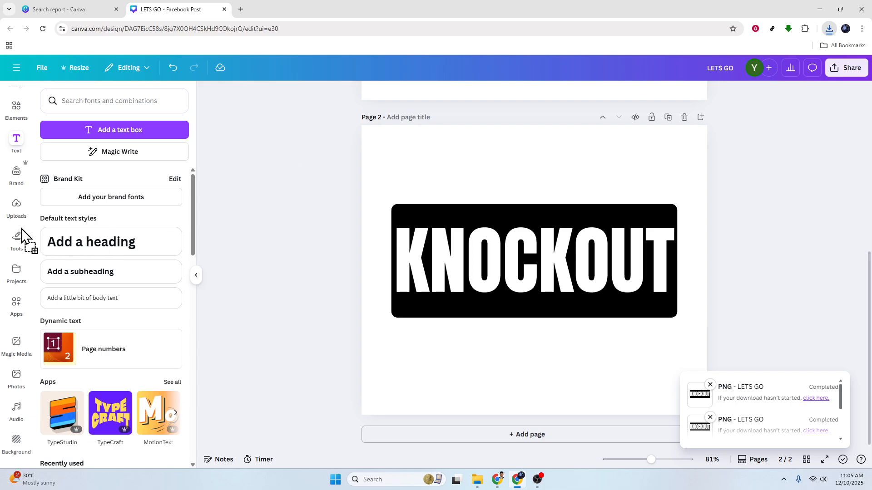
- Upload the downloaded KNOCKOUT PNG and add it to page 2
{"action": "left_click", "coordinate": [17, 207]}
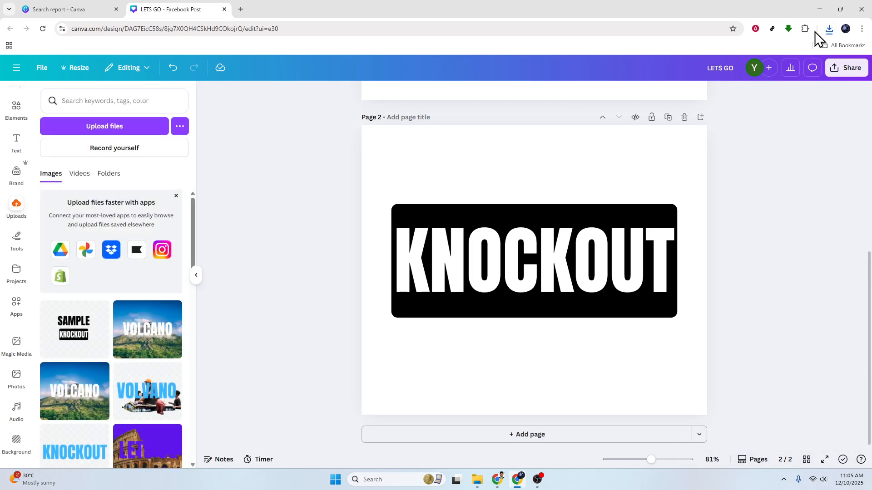
{"action": "left_click_drag", "start_coordinate": [830, 28], "coordinate": [219, 330]}
{"action": "left_click_drag", "start_coordinate": [702, 106], "coordinate": [263, 313]}
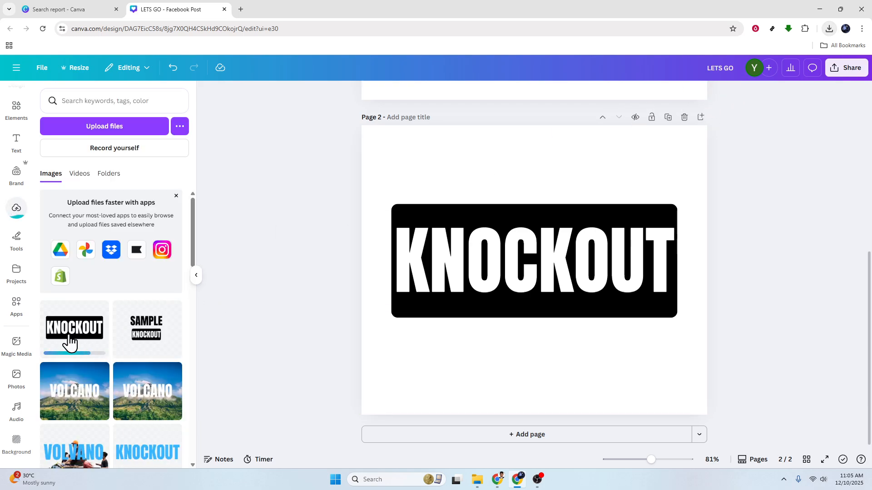
{"action": "left_click_drag", "start_coordinate": [518, 323], "coordinate": [467, 311]}
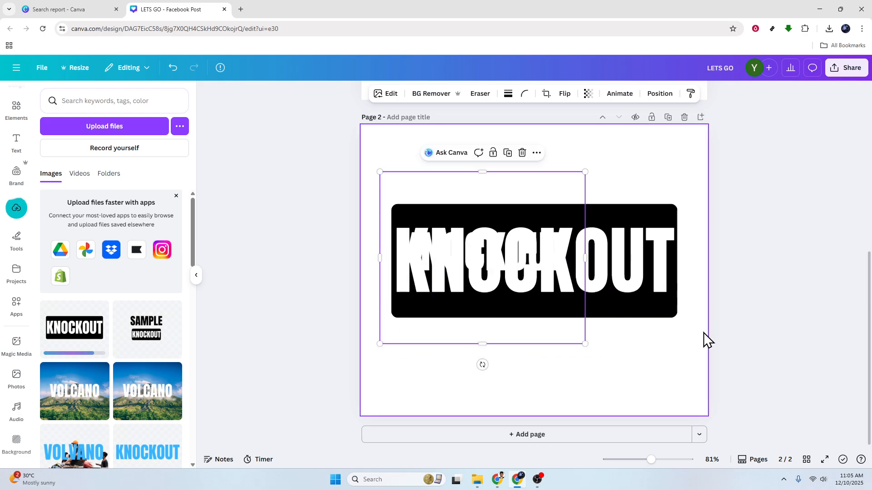
- Delete the original KNOCKOUT text and enlarge the uploaded image to cover the whole page
{"action": "left_click", "coordinate": [652, 312]}
{"action": "key", "text": "Delete"}
{"action": "left_click_drag", "start_coordinate": [515, 259], "coordinate": [498, 213]}
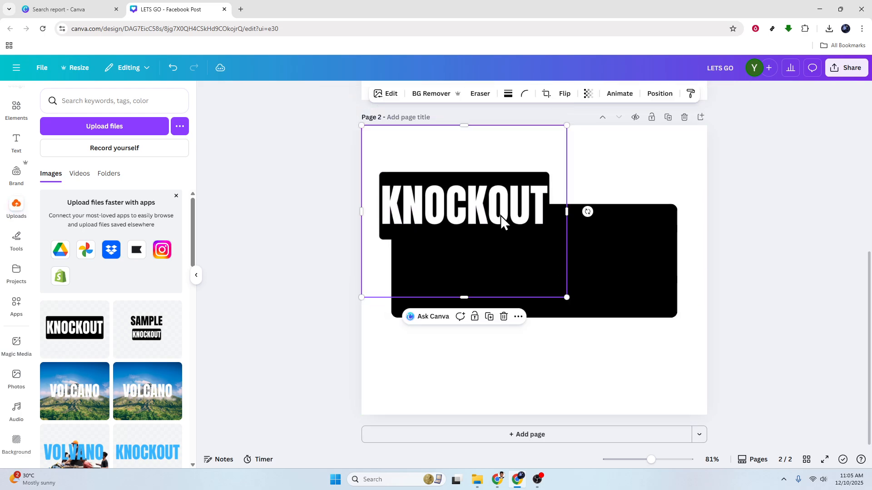
{"action": "left_click_drag", "start_coordinate": [566, 298], "coordinate": [693, 435]}
{"action": "left_click", "coordinate": [798, 370]}
{"action": "left_click", "coordinate": [593, 253]}
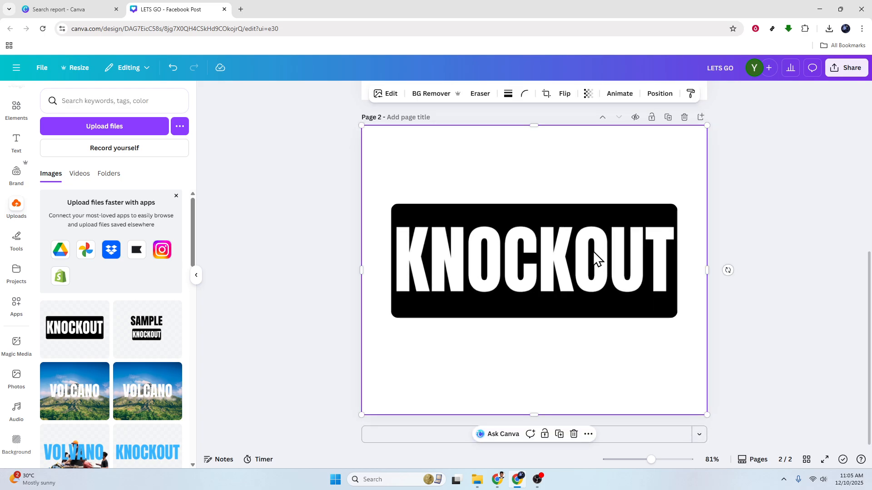
- Apply BG Remover to the uploaded KNOCKOUT image and delete the leftover element underneath
{"action": "left_click", "coordinate": [430, 95]}
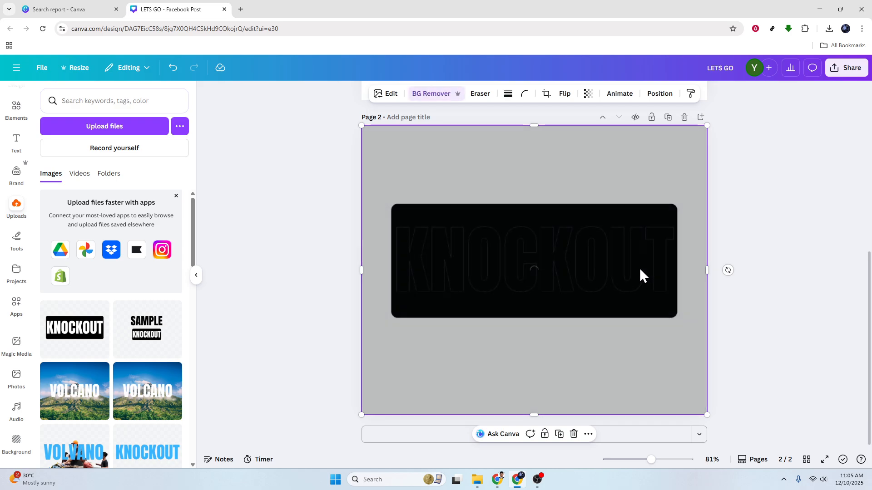
{"action": "left_click", "coordinate": [773, 312]}
{"action": "mouse_move", "coordinate": [612, 266]}
{"action": "left_mouse_down"}
{"action": "mouse_move", "coordinate": [493, 250]}
{"action": "mouse_move", "coordinate": [622, 282]}
{"action": "mouse_move", "coordinate": [612, 277]}
{"action": "left_mouse_up"}
{"action": "left_click", "coordinate": [774, 300]}
{"action": "left_click", "coordinate": [663, 296]}
{"action": "key", "text": "Delete"}
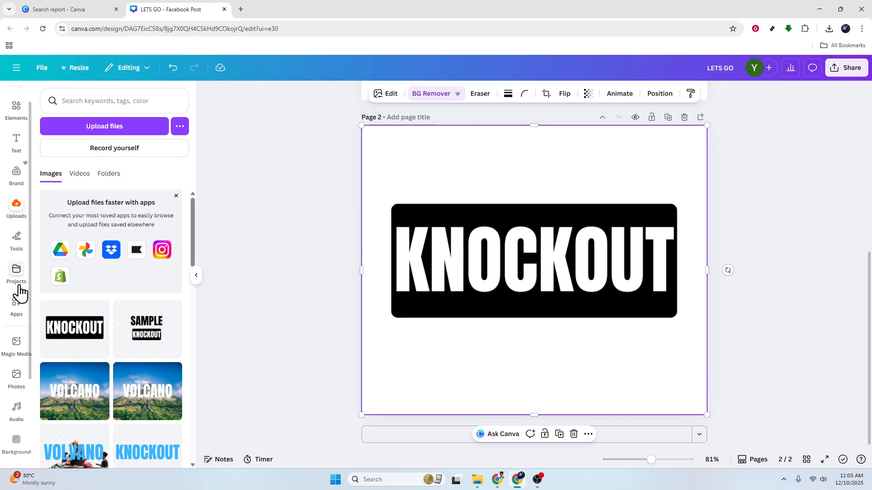
- Add the recently used photo of people on a raft and send it behind the KNOCKOUT image
{"action": "left_click", "coordinate": [16, 208]}
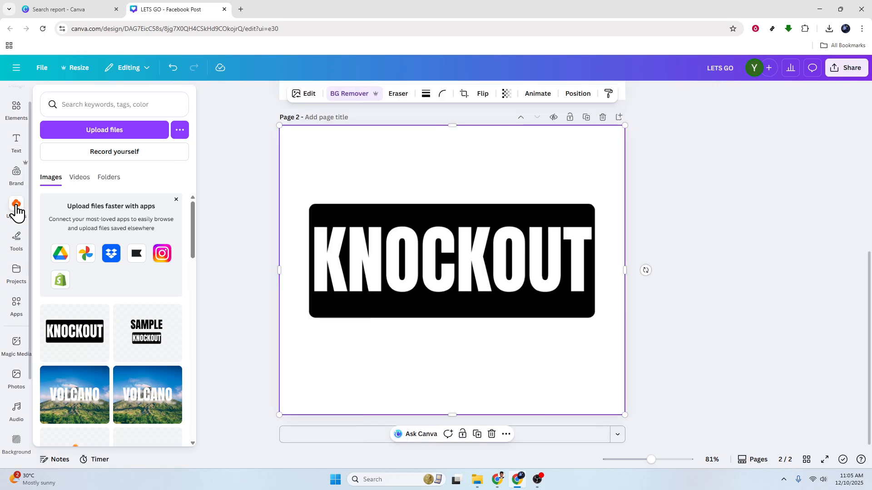
{"action": "left_click", "coordinate": [16, 143]}
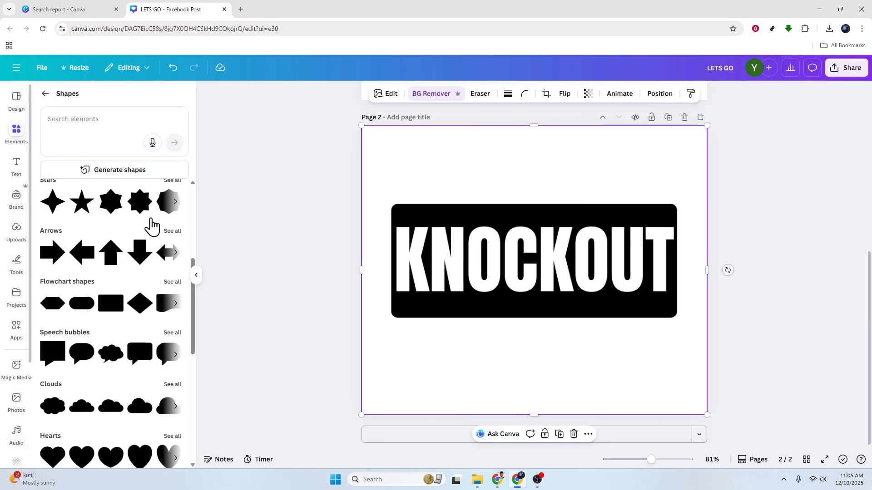
{"action": "left_click", "coordinate": [45, 93]}
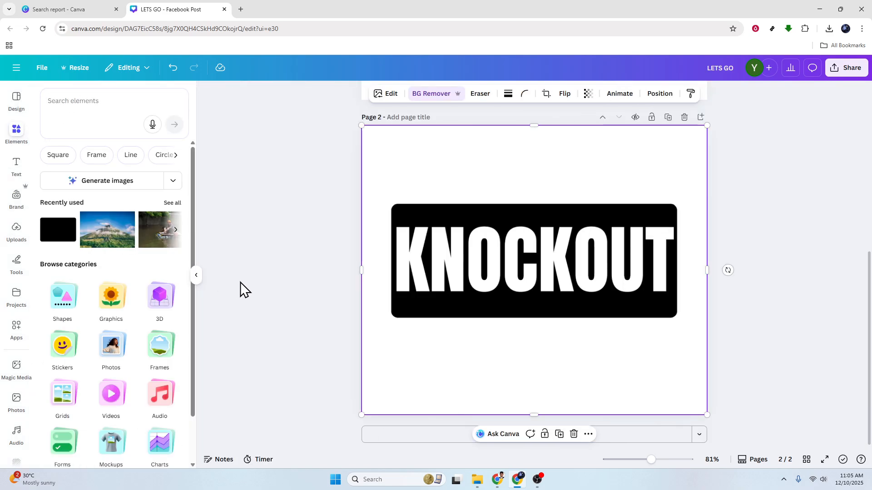
{"action": "left_click", "coordinate": [169, 241]}
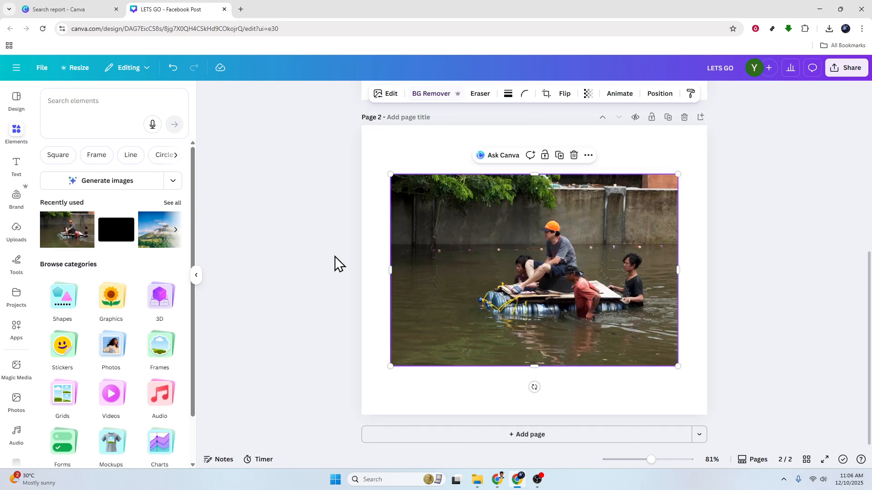
{"action": "left_click", "coordinate": [675, 94]}
{"action": "left_click_drag", "start_coordinate": [138, 206], "coordinate": [137, 170]}
- Enlarge and reposition the raft photo so it fills the page behind the KNOCKOUT lettering
{"action": "left_click", "coordinate": [488, 280]}
{"action": "left_click_drag", "start_coordinate": [542, 295], "coordinate": [571, 334]}
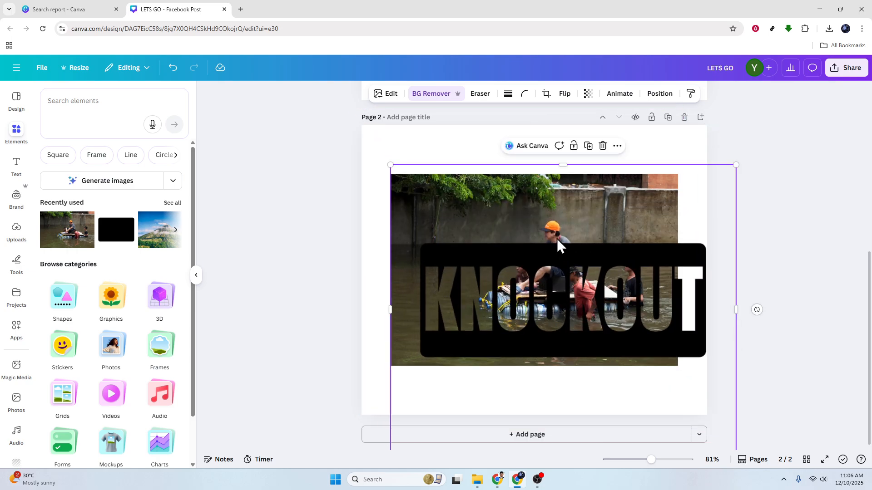
{"action": "left_click", "coordinate": [780, 216]}
{"action": "left_click_drag", "start_coordinate": [511, 216], "coordinate": [562, 226]}
{"action": "left_click_drag", "start_coordinate": [405, 234], "coordinate": [380, 187]}
{"action": "left_click_drag", "start_coordinate": [649, 319], "coordinate": [755, 358]}
{"action": "left_click_drag", "start_coordinate": [640, 217], "coordinate": [634, 138]}
- Resize and reposition the KNOCKOUT image so its black rectangle sits centred over the photo
{"action": "left_click", "coordinate": [312, 260]}
{"action": "left_click", "coordinate": [662, 390]}
{"action": "left_click", "coordinate": [675, 410]}
{"action": "left_click_drag", "start_coordinate": [674, 410], "coordinate": [557, 410]}
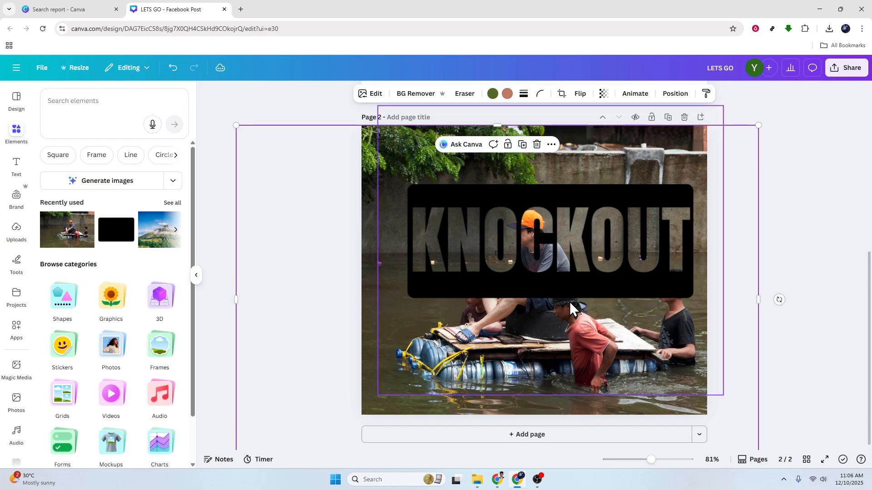
{"action": "left_click_drag", "start_coordinate": [584, 293], "coordinate": [567, 282]}
{"action": "left_click_drag", "start_coordinate": [568, 313], "coordinate": [566, 316]}
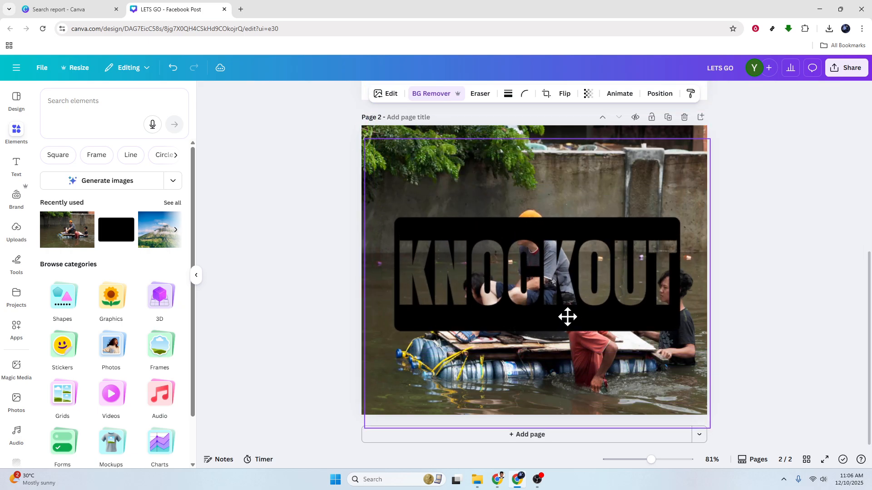
- Add the recently used mountain photo and move its layer directly below the KNOCKOUT image
{"action": "left_click", "coordinate": [801, 320]}
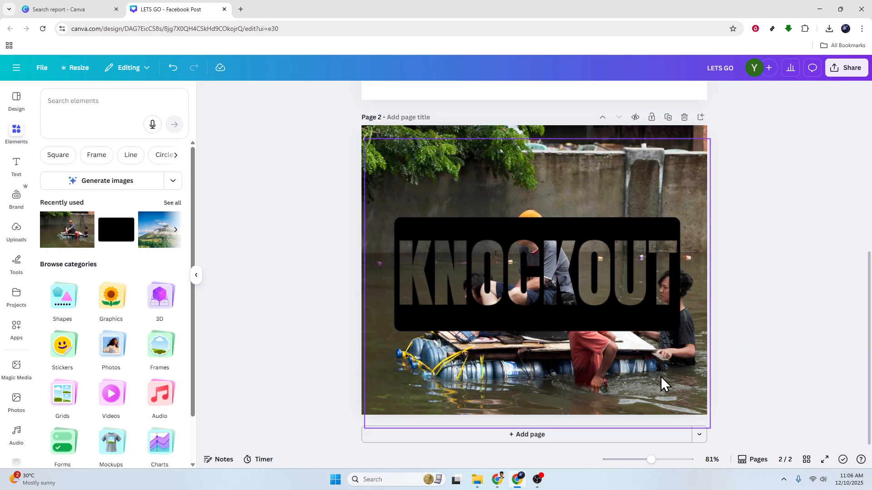
{"action": "left_click", "coordinate": [634, 378]}
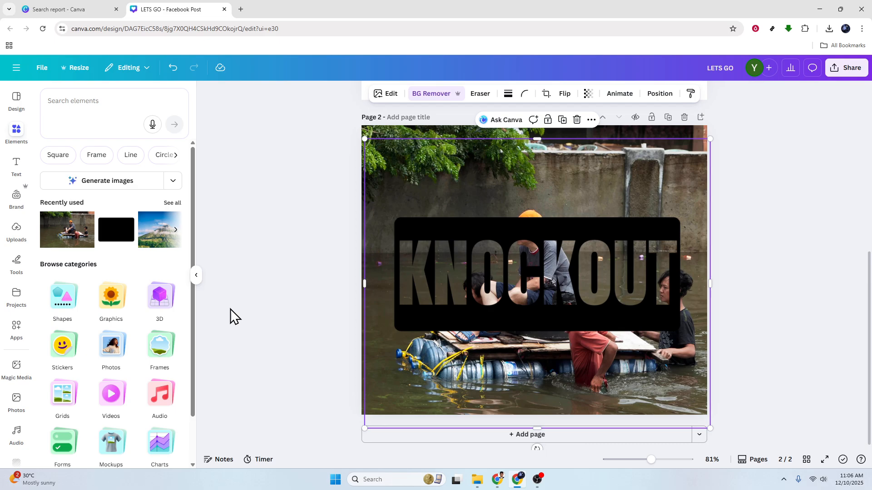
{"action": "left_click", "coordinate": [159, 229]}
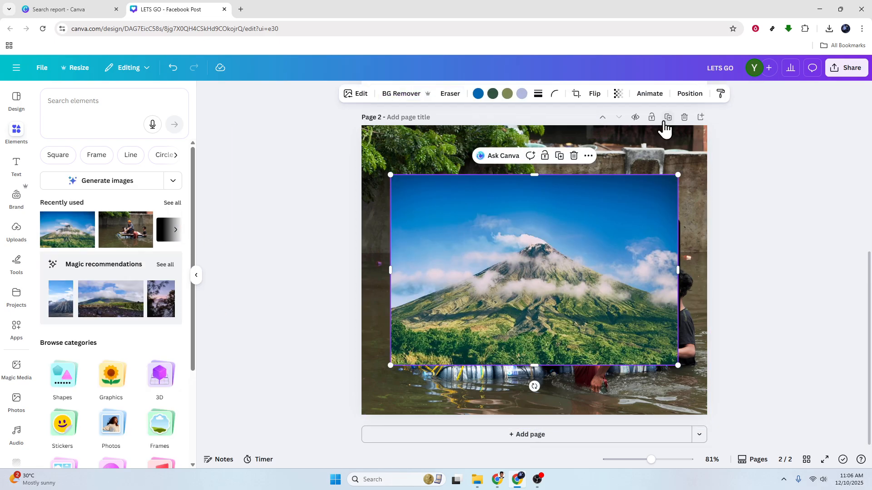
{"action": "left_click", "coordinate": [688, 93]}
{"action": "left_click_drag", "start_coordinate": [158, 209], "coordinate": [145, 172]}
- Enlarge and reposition the mountain photo to cover the whole page behind the lettering
{"action": "left_click_drag", "start_coordinate": [580, 352], "coordinate": [554, 304]}
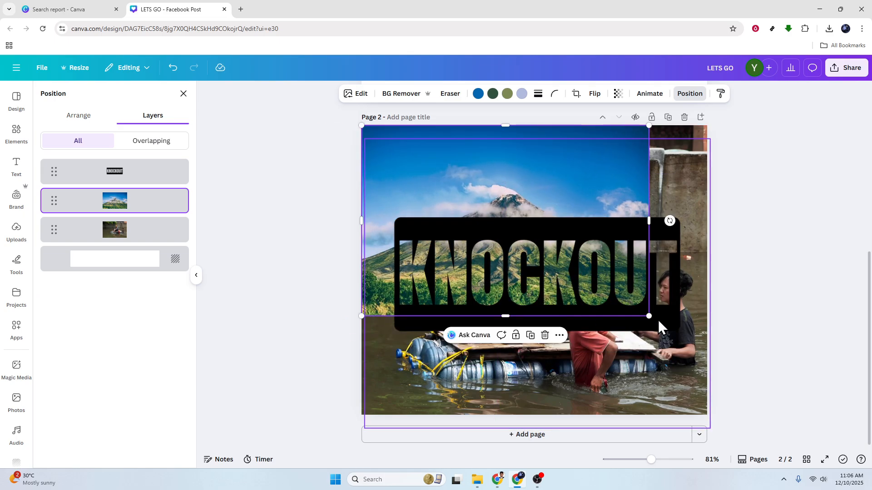
{"action": "left_click_drag", "start_coordinate": [649, 316], "coordinate": [867, 461]}
{"action": "left_click_drag", "start_coordinate": [615, 366], "coordinate": [612, 344]}
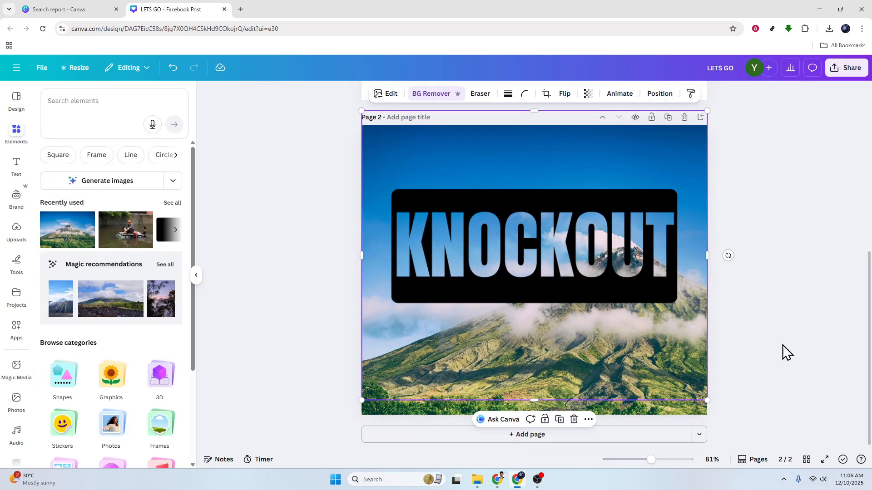